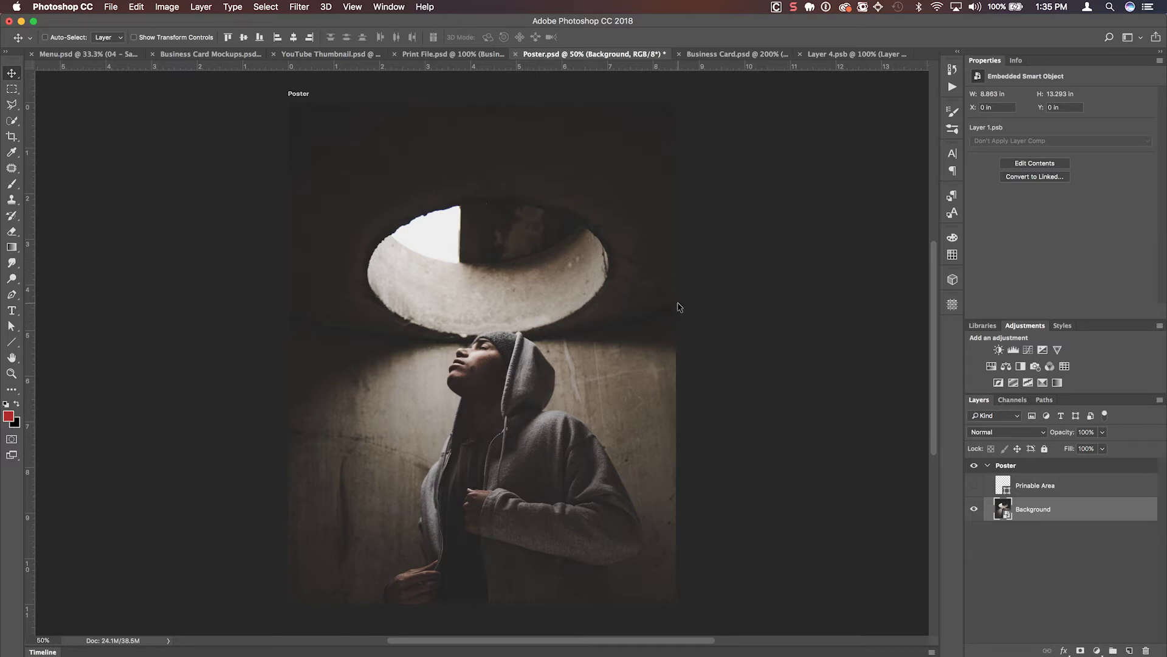
# - Show the Prinable Area layer over the poster and open the print settings to check the print preview
pyautogui.press('super+equal')
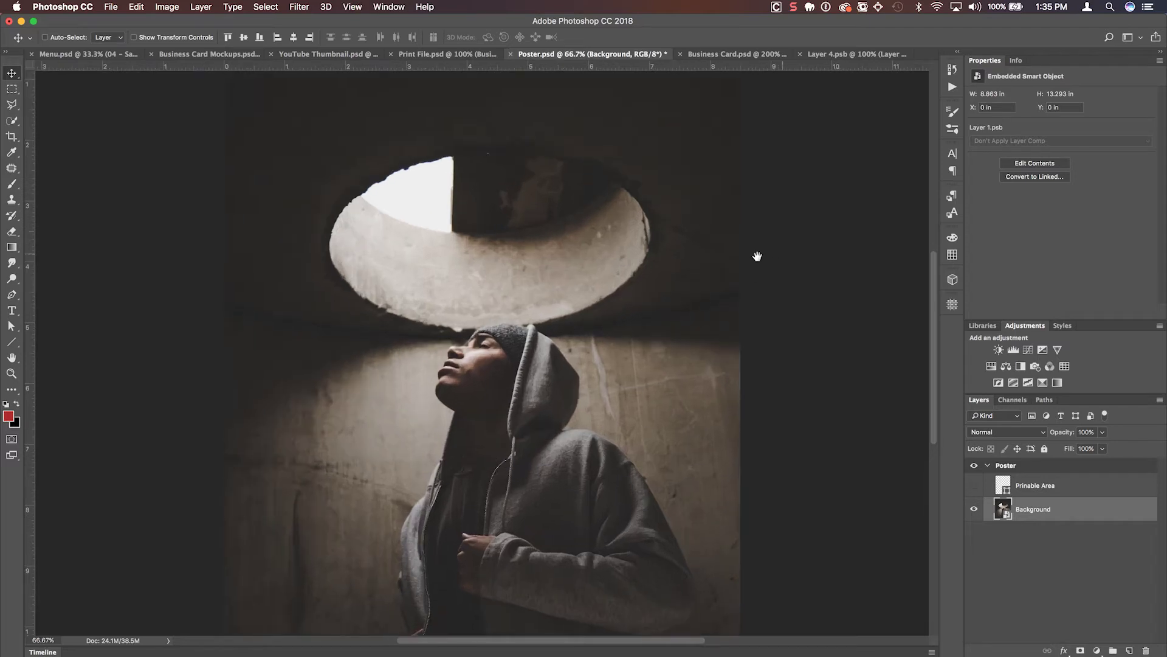
pyautogui.moveTo(771, 253); pyautogui.dragTo(643, 276)
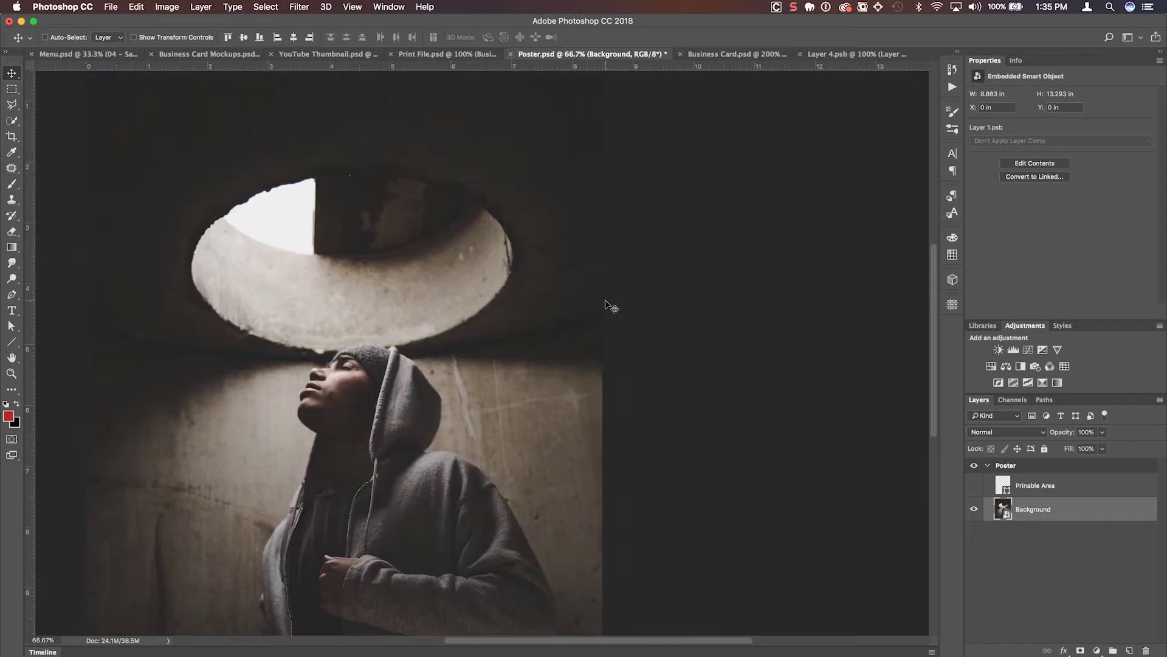
pyautogui.press('super')
pyautogui.scroll(-2, 603, 306)
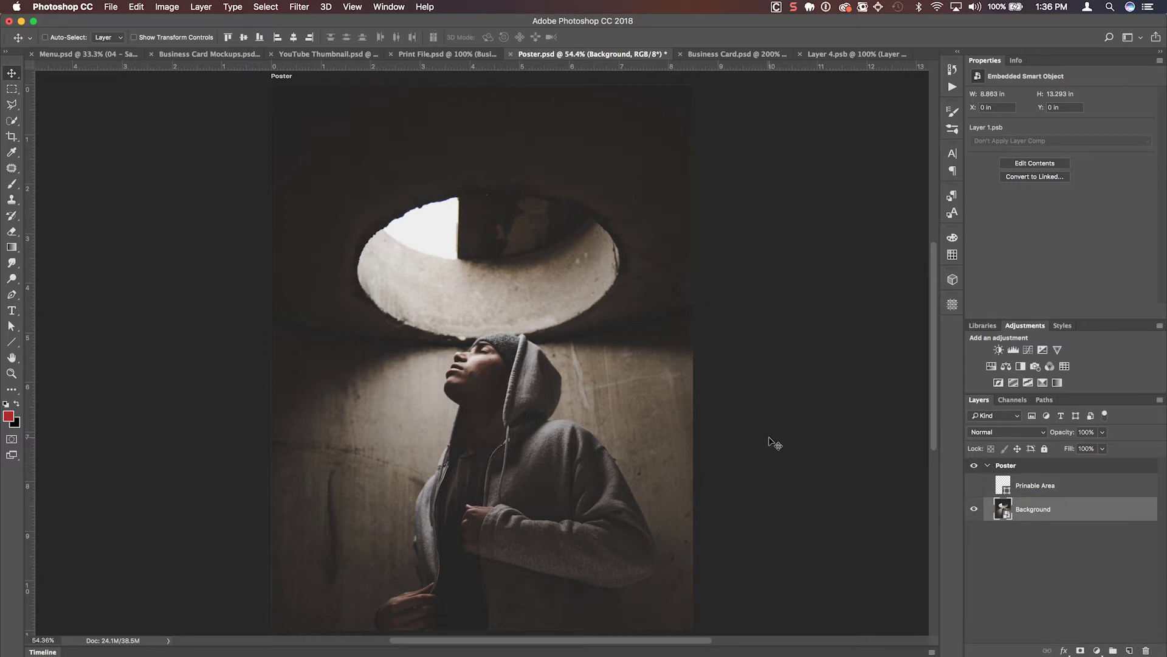
pyautogui.click(974, 486)
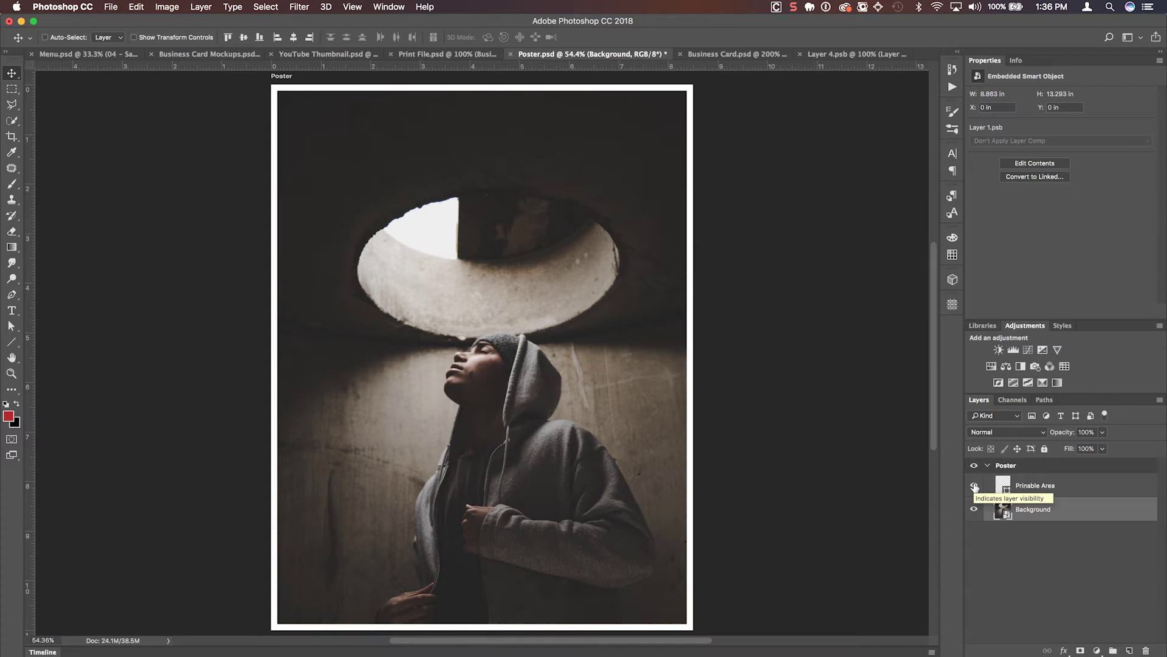
pyautogui.press('super+p')
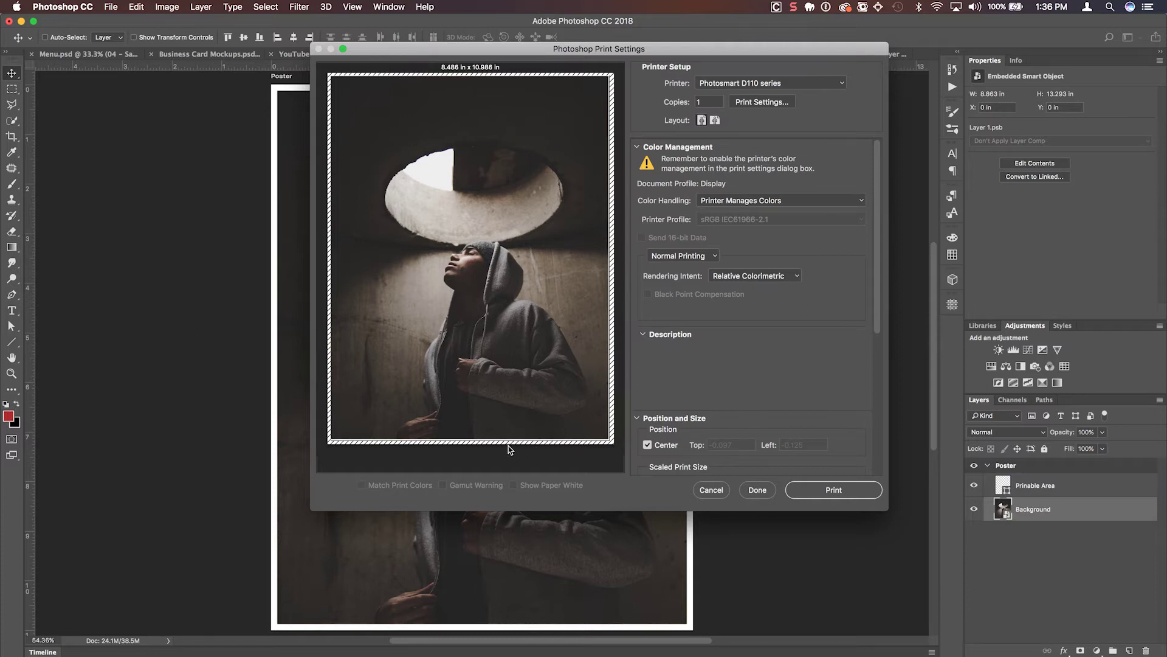
pyautogui.moveTo(878, 257); pyautogui.dragTo(880, 388)
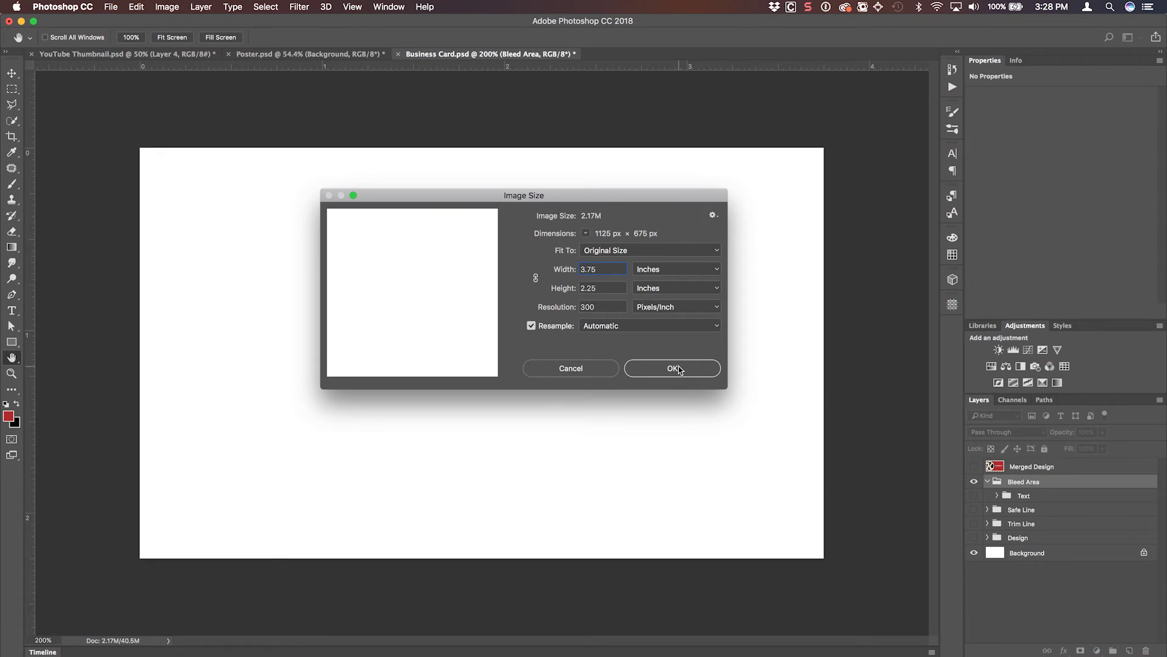
# - Confirm the business card's image size of 3.75 × 2.25 inches at 300 pixels/inch and check the ruler units
pyautogui.click(676, 368)
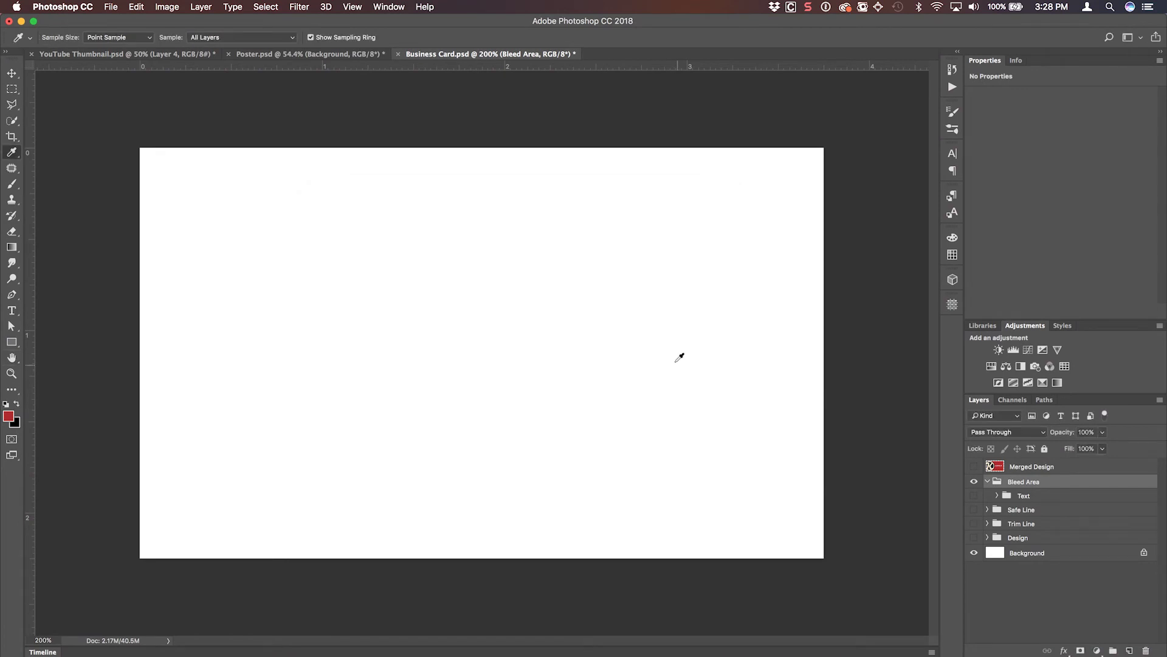
pyautogui.rightClick(559, 65)
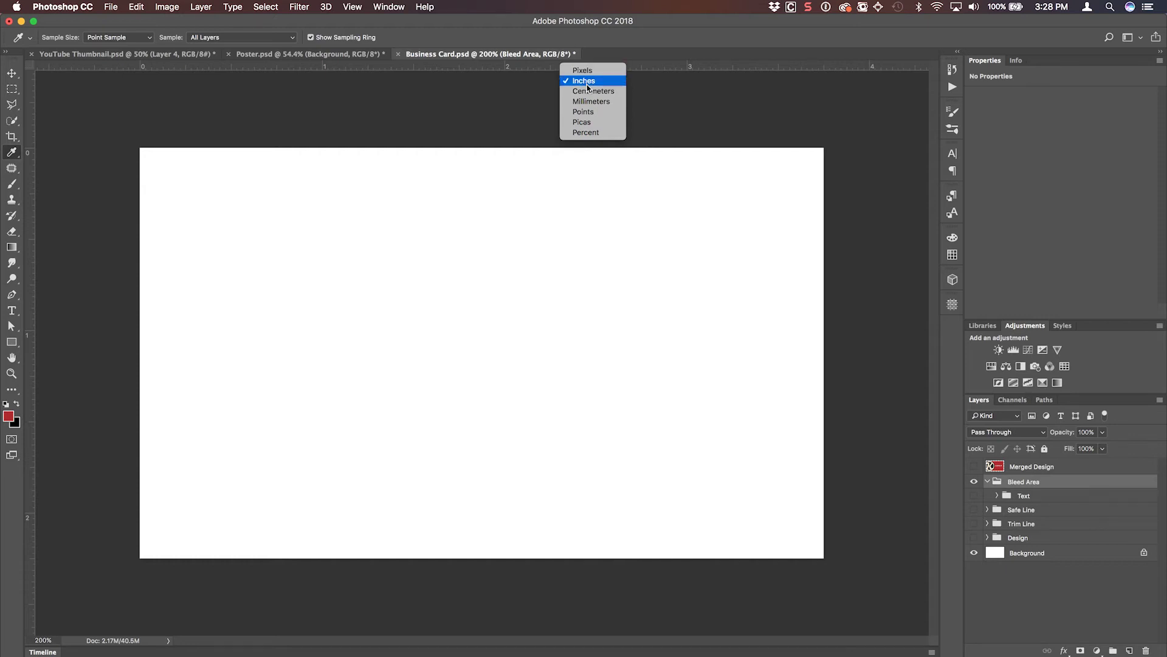
pyautogui.click(542, 84)
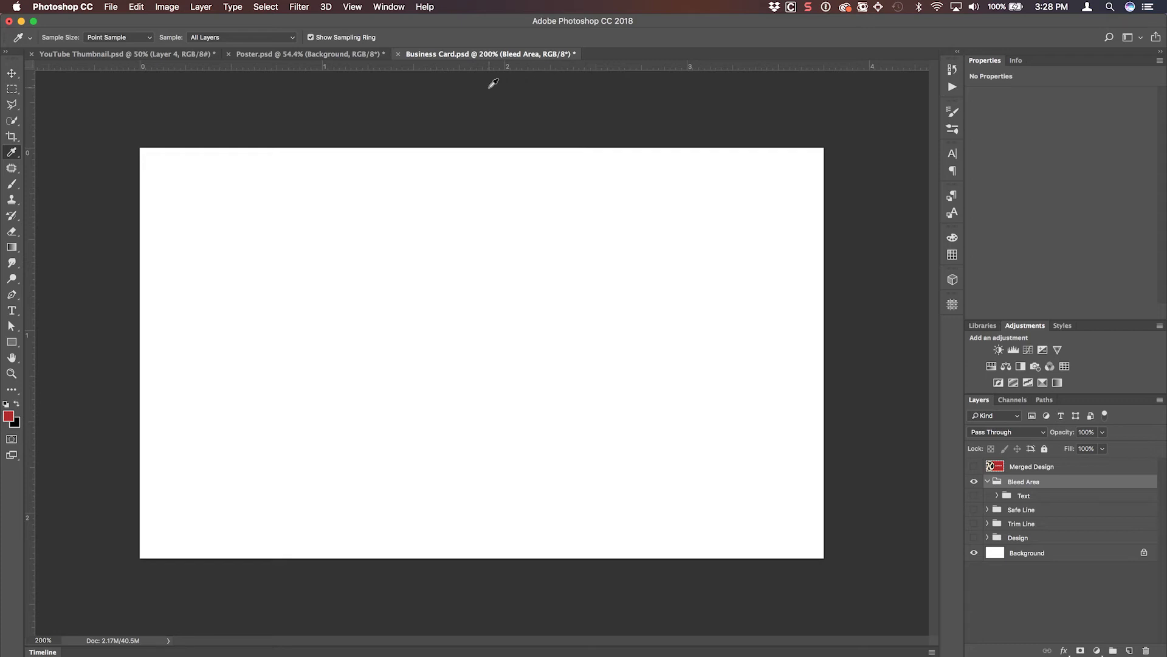
# - Start a new guide layout with the option to clear existing guides enabled
pyautogui.press('v')
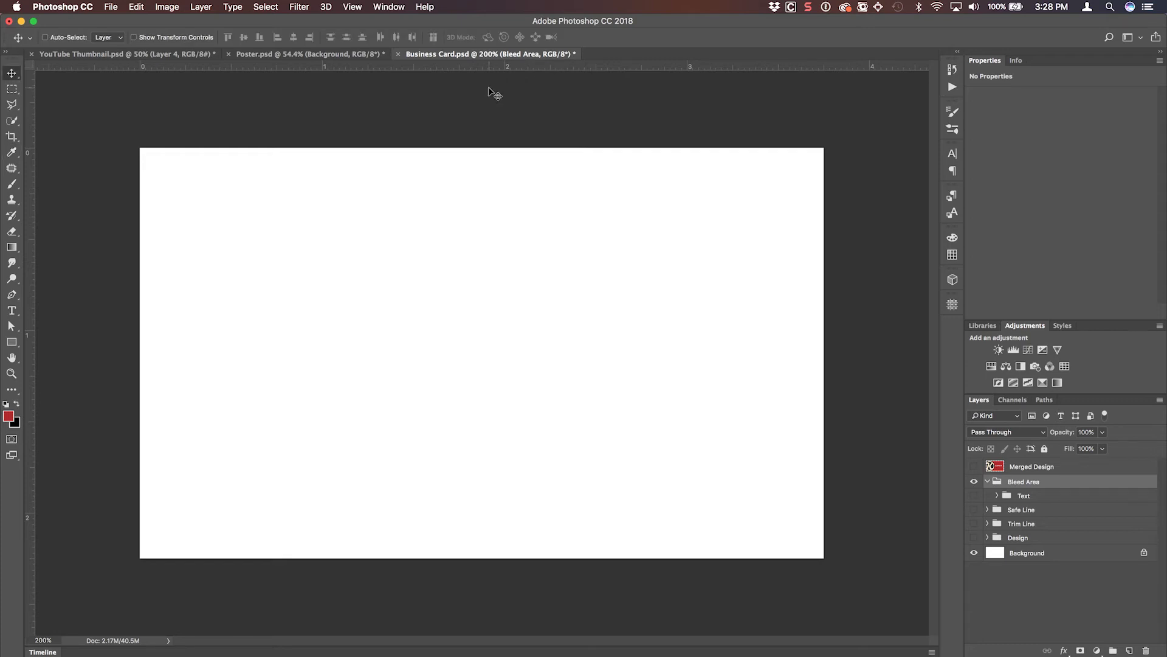
pyautogui.click(356, 11)
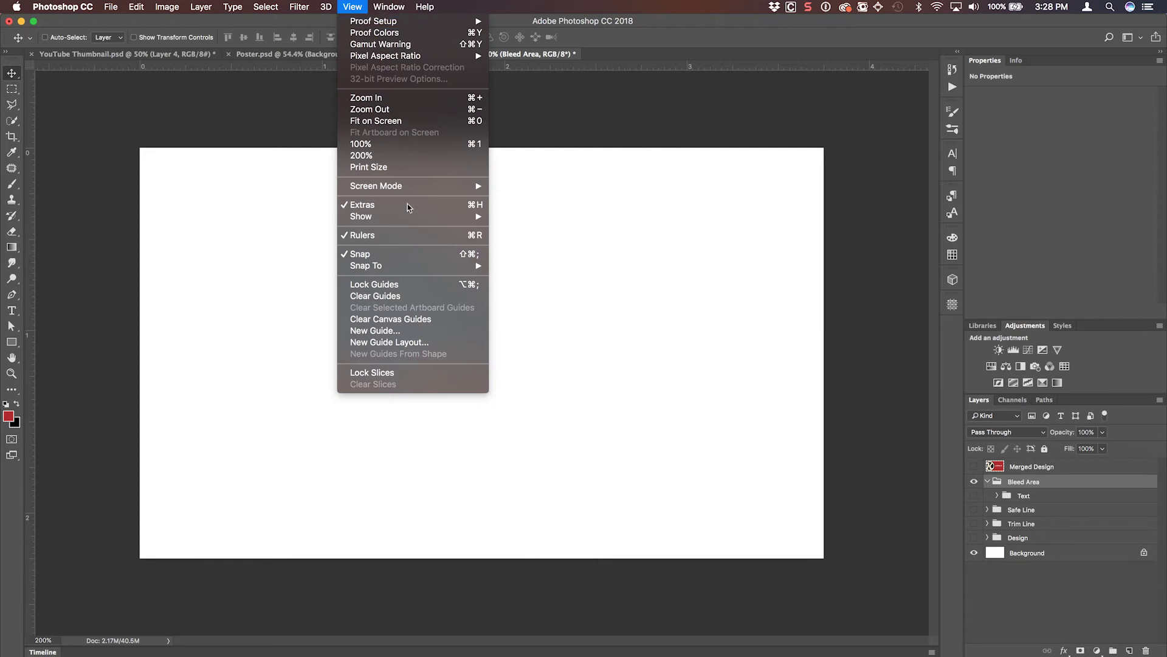
pyautogui.click(436, 343)
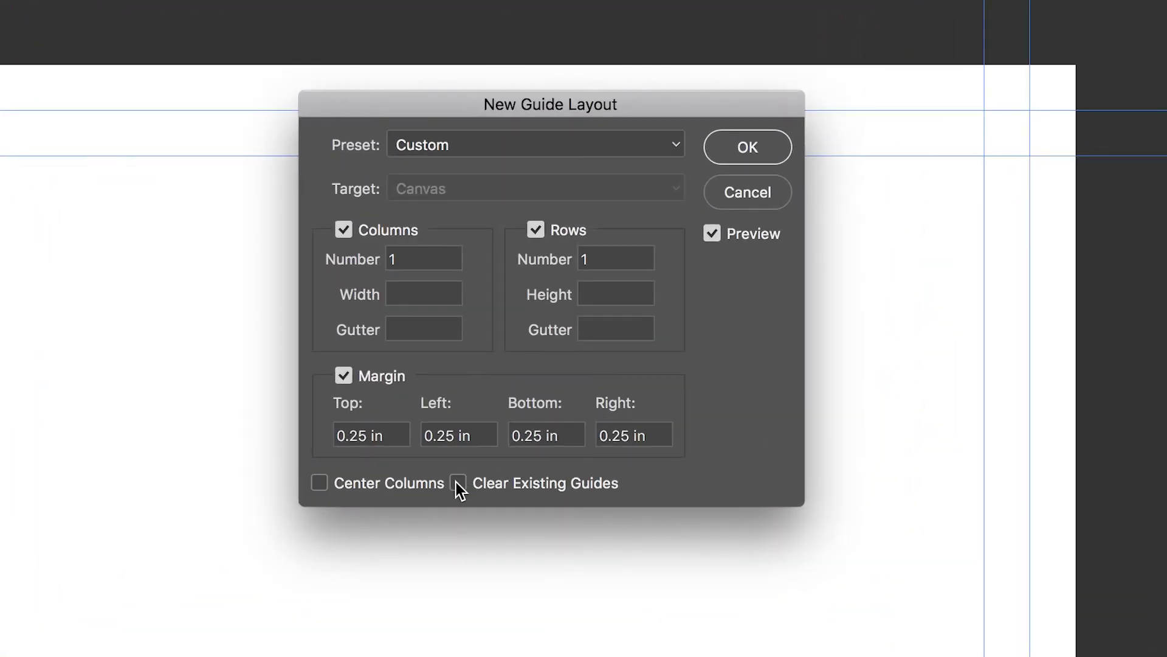
pyautogui.click(458, 483)
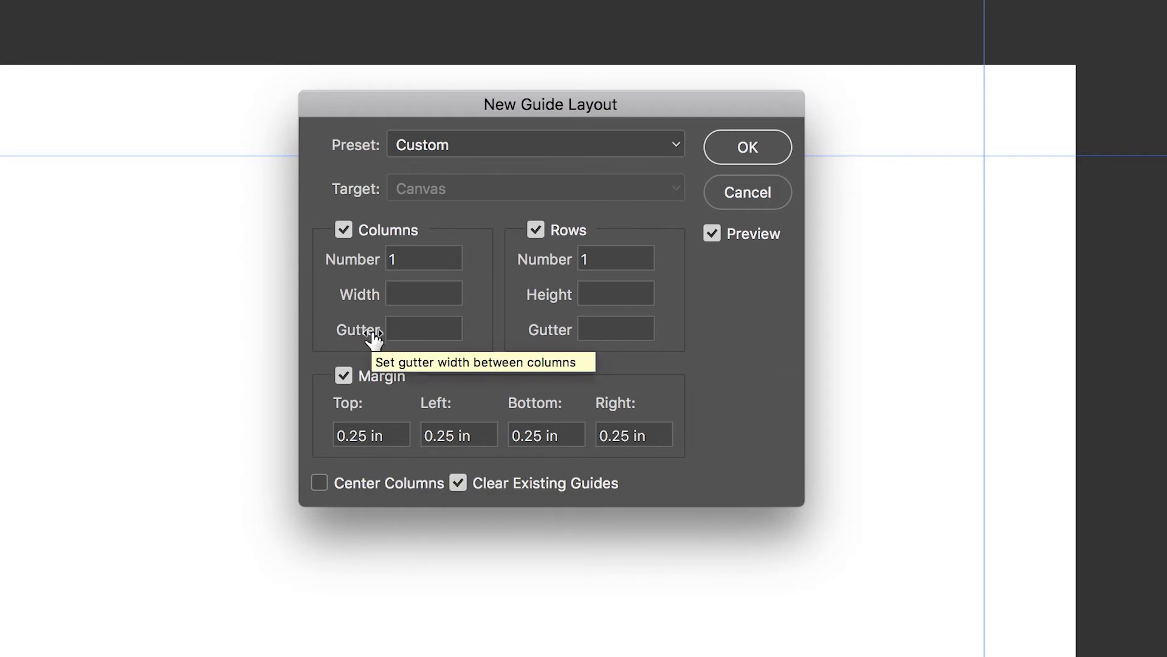
# - Set the top, left, bottom and right guide margins to 0.125 in and create the guides
pyautogui.click(364, 435)
pyautogui.click(371, 435)
pyautogui.press('Left')
pyautogui.press('Left')
pyautogui.press('Left')
pyautogui.write('1')
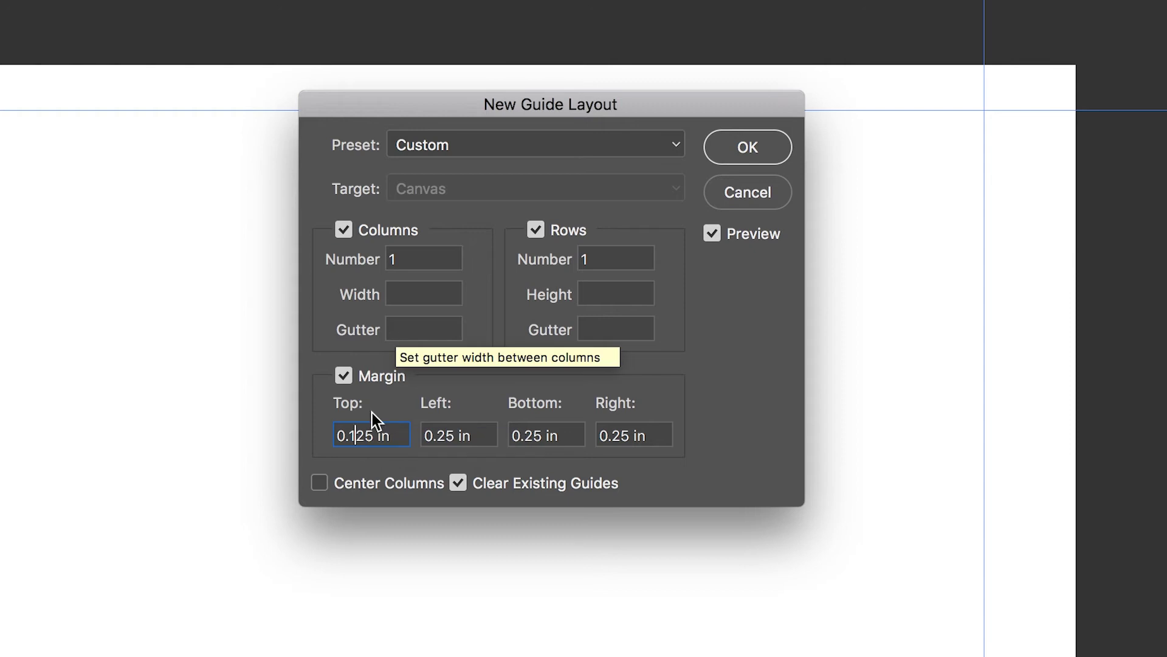
pyautogui.moveTo(338, 435); pyautogui.dragTo(485, 436)
pyautogui.tripleClick(477, 437)
pyautogui.write('0.125 in')
pyautogui.press('Tab')
pyautogui.write('0.125 in')
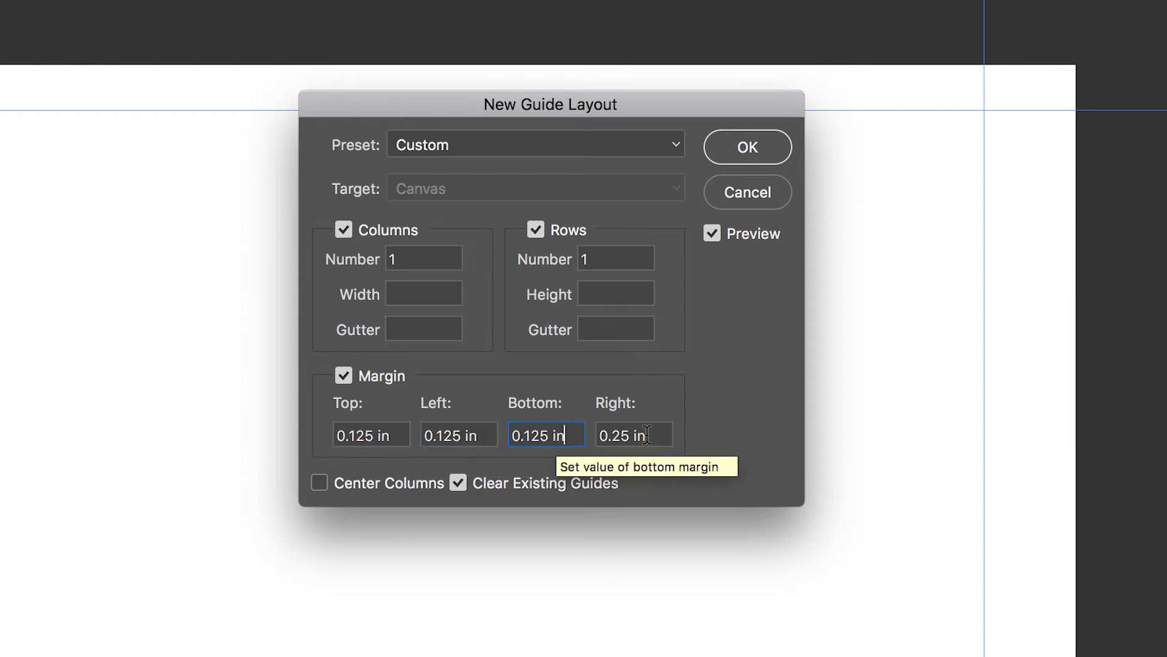
pyautogui.press('Tab')
pyautogui.write('0.125 in')
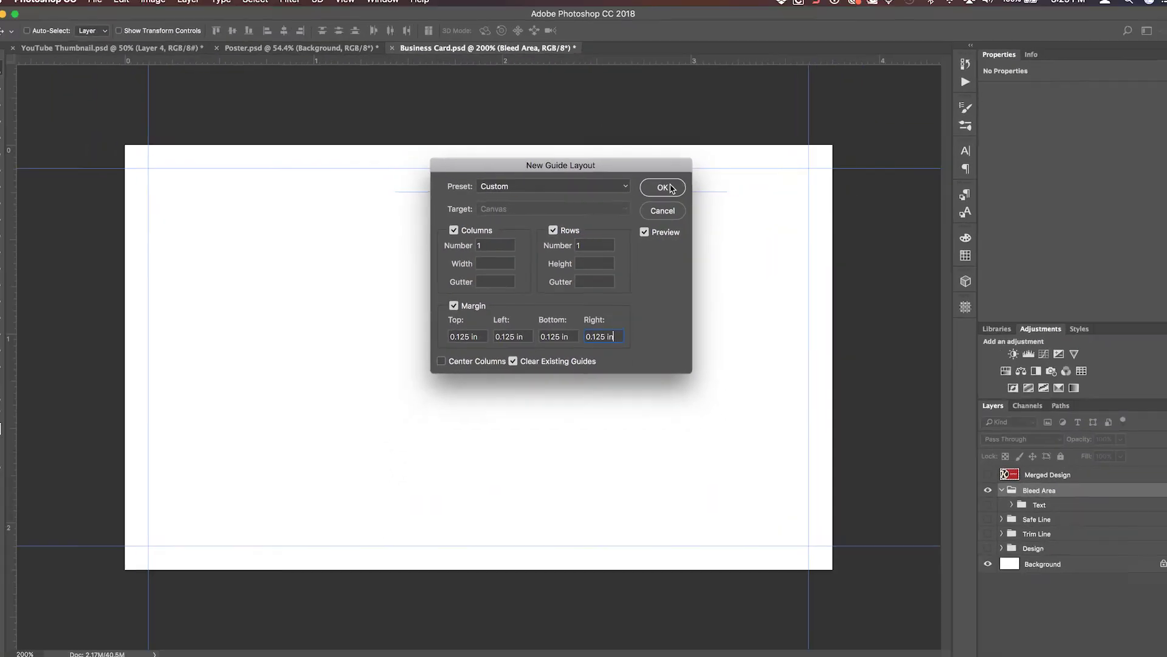
pyautogui.click(669, 187)
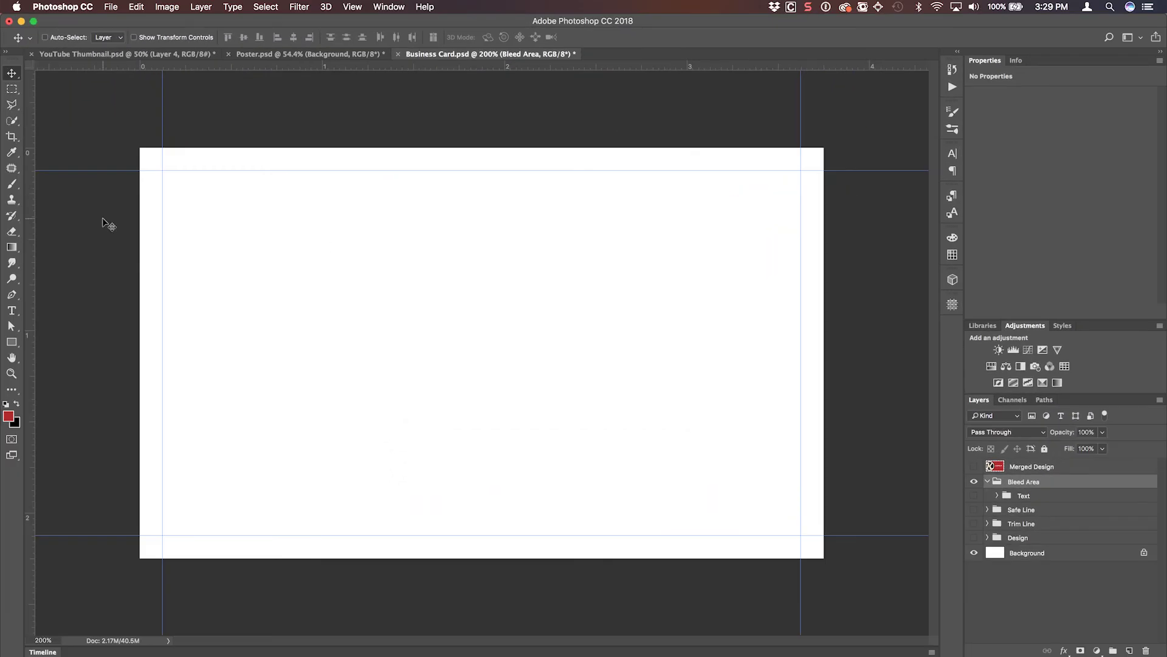
# - Pull a vertical guide from the ruler to the card's left trim edge and show the Trim Line group
pyautogui.click(353, 7)
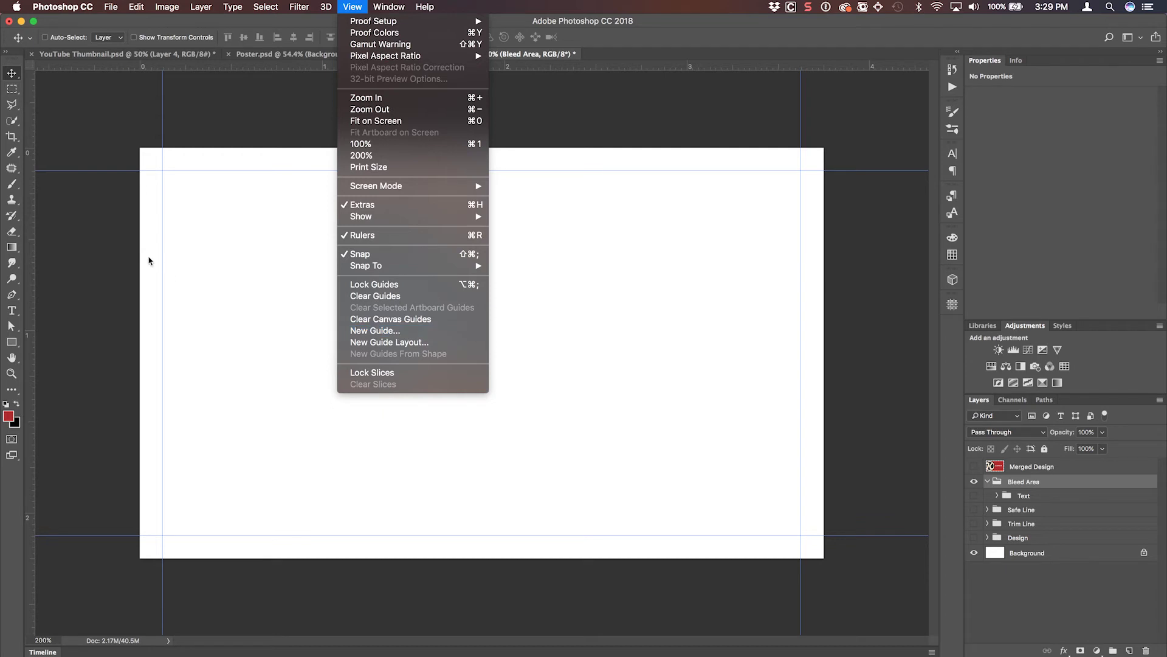
pyautogui.click(111, 254)
pyautogui.moveTo(31, 235); pyautogui.dragTo(164, 234)
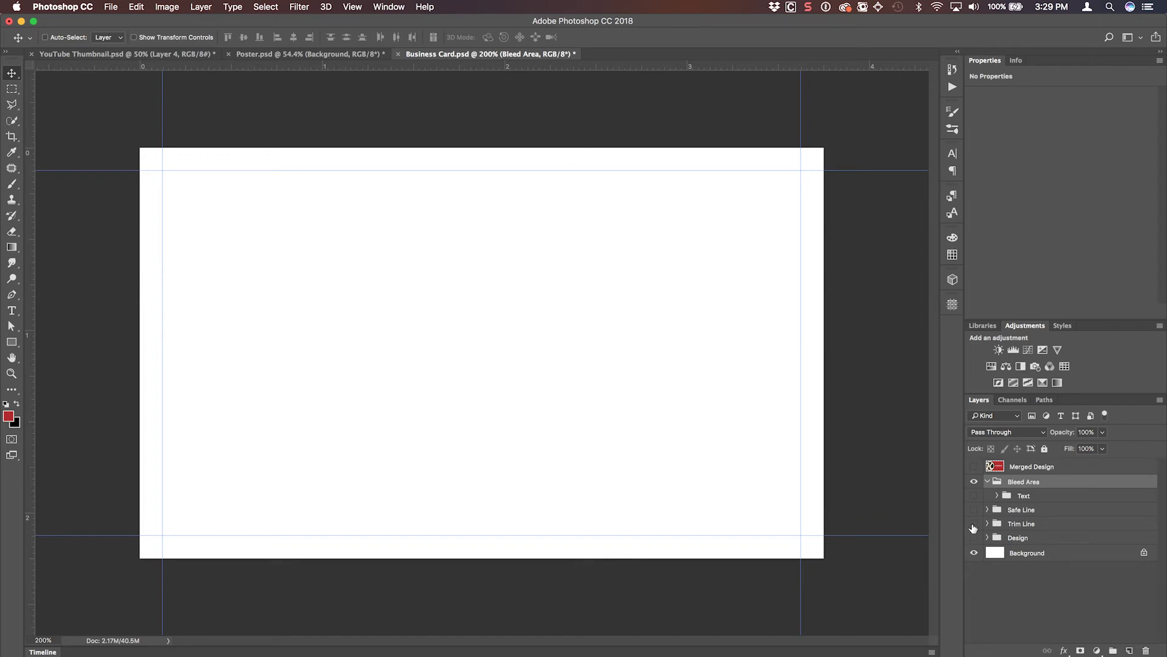
pyautogui.click(973, 524)
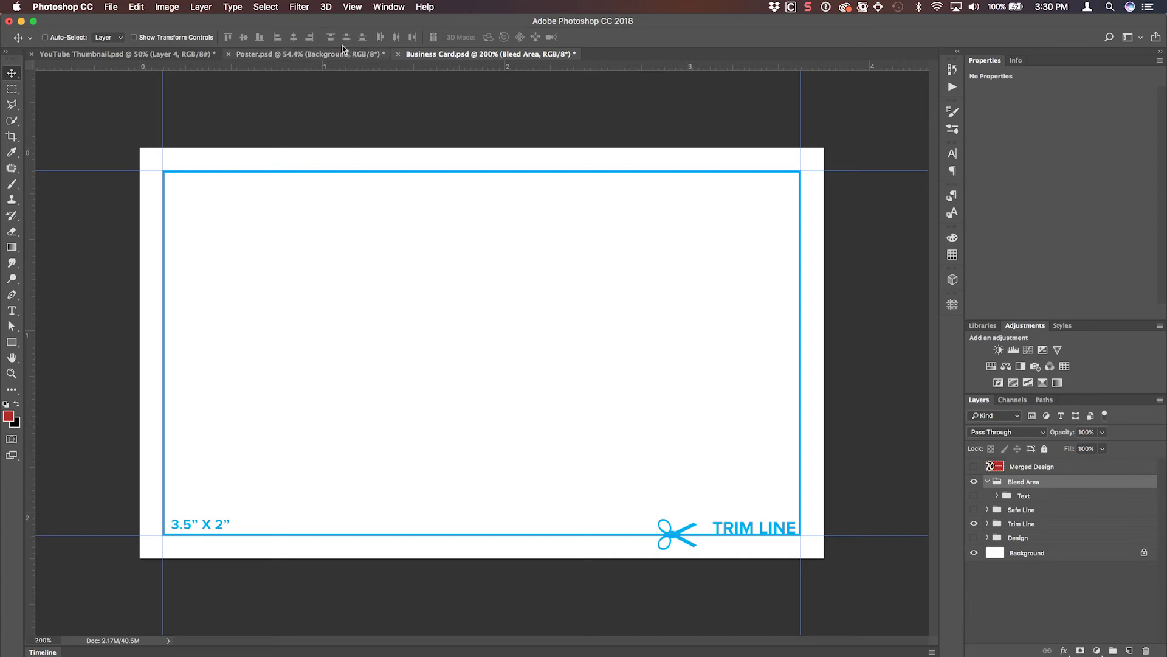
# - Add a second guide layout with all four margins at 0.25 in, keeping the existing guides
pyautogui.click(353, 9)
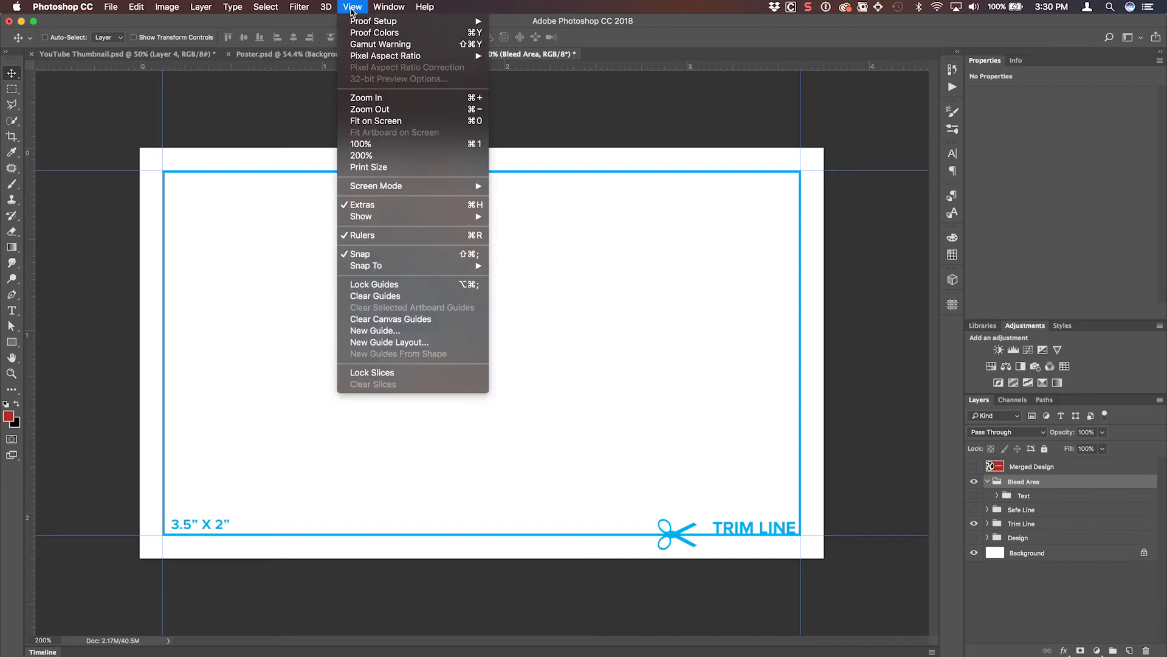
pyautogui.click(388, 349)
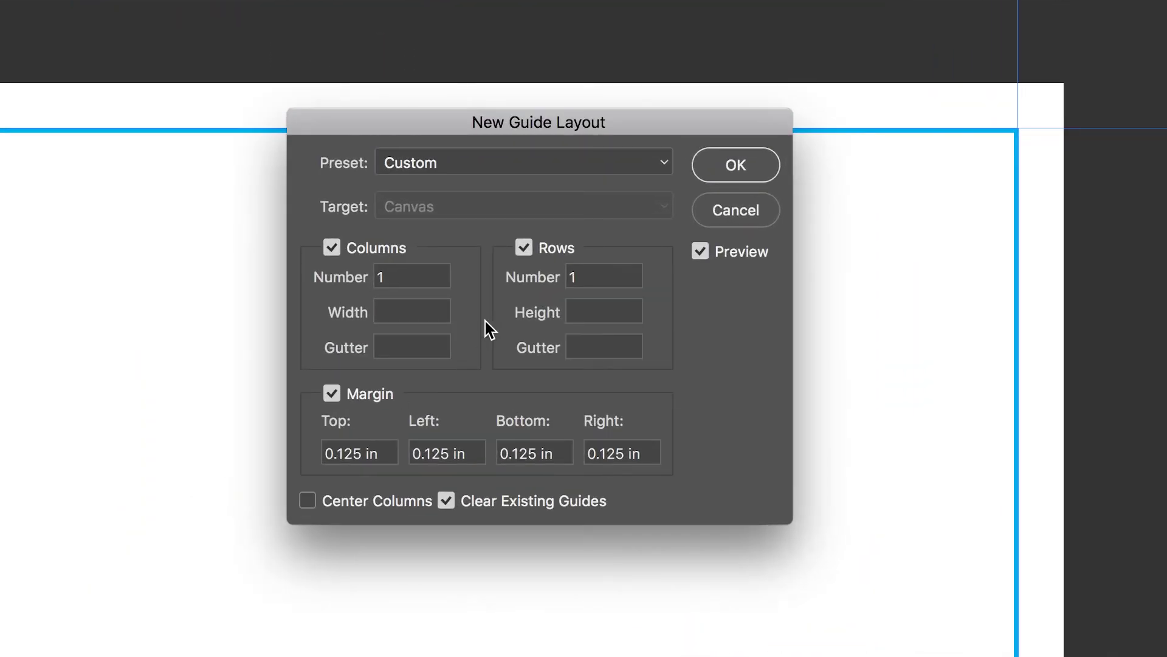
pyautogui.tripleClick(352, 453)
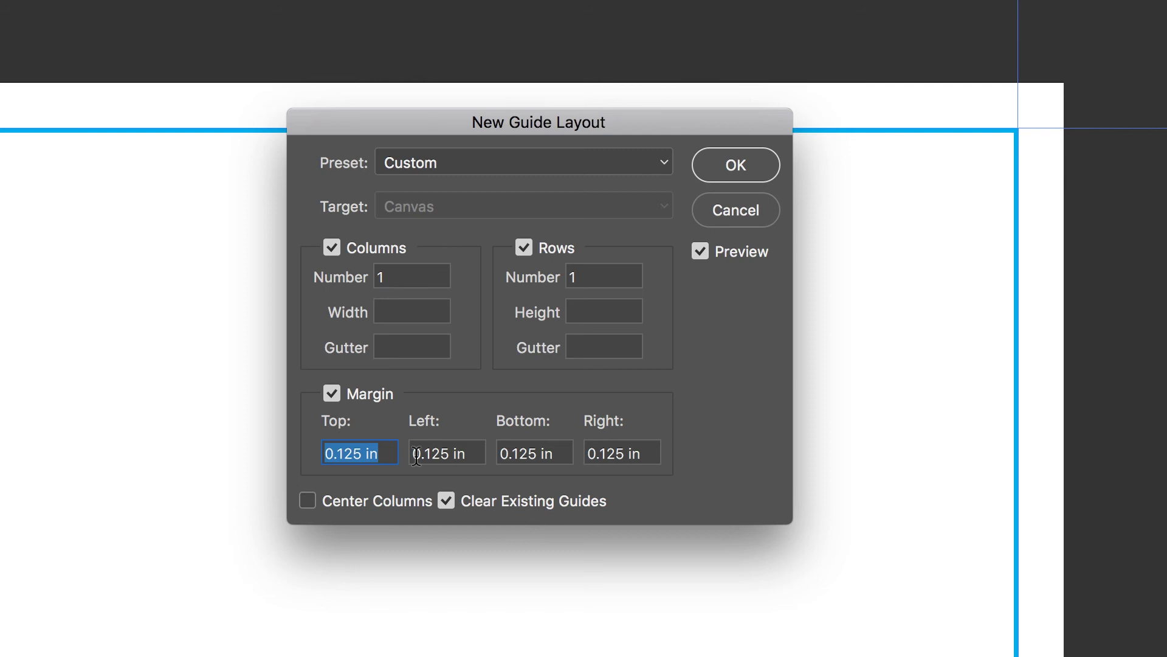
pyautogui.write('.25 in')
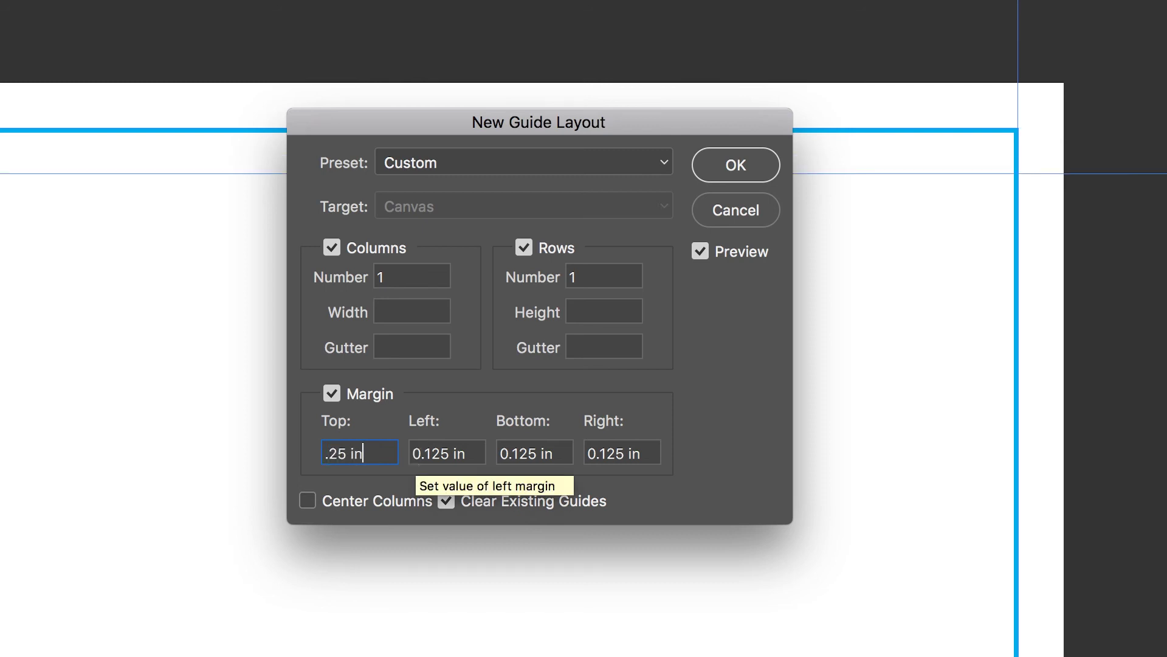
pyautogui.press('Tab')
pyautogui.write('.25 in')
pyautogui.press('Tab')
pyautogui.write('.25 in')
pyautogui.press('Tab')
pyautogui.write('.25 in')
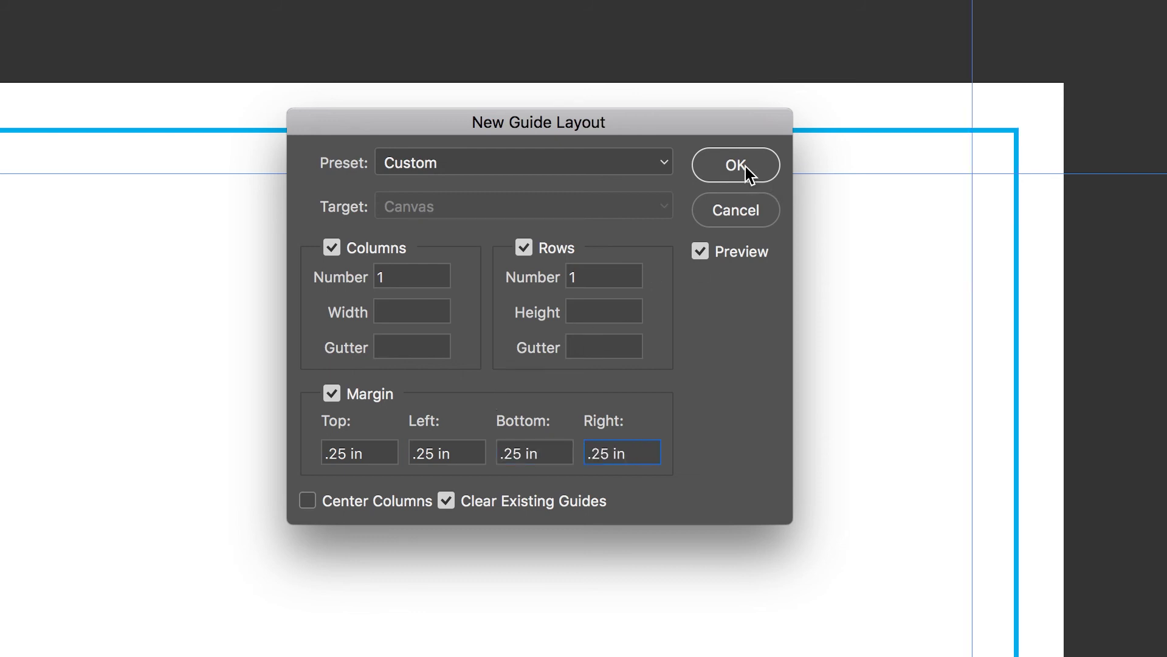
pyautogui.click(449, 500)
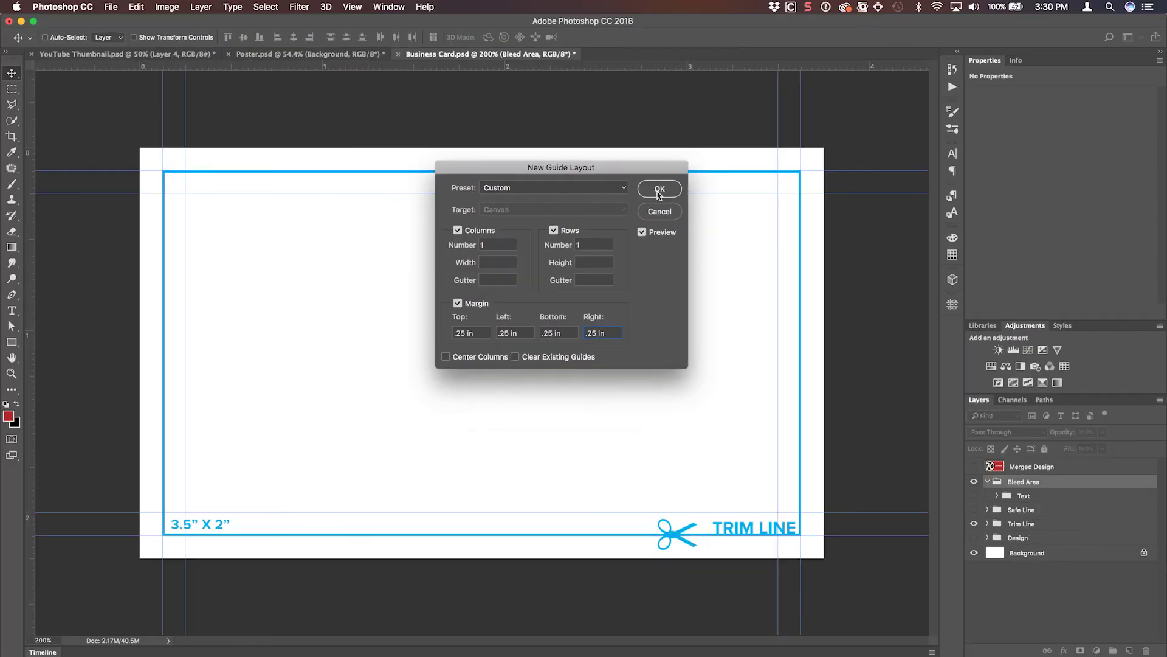
pyautogui.click(659, 189)
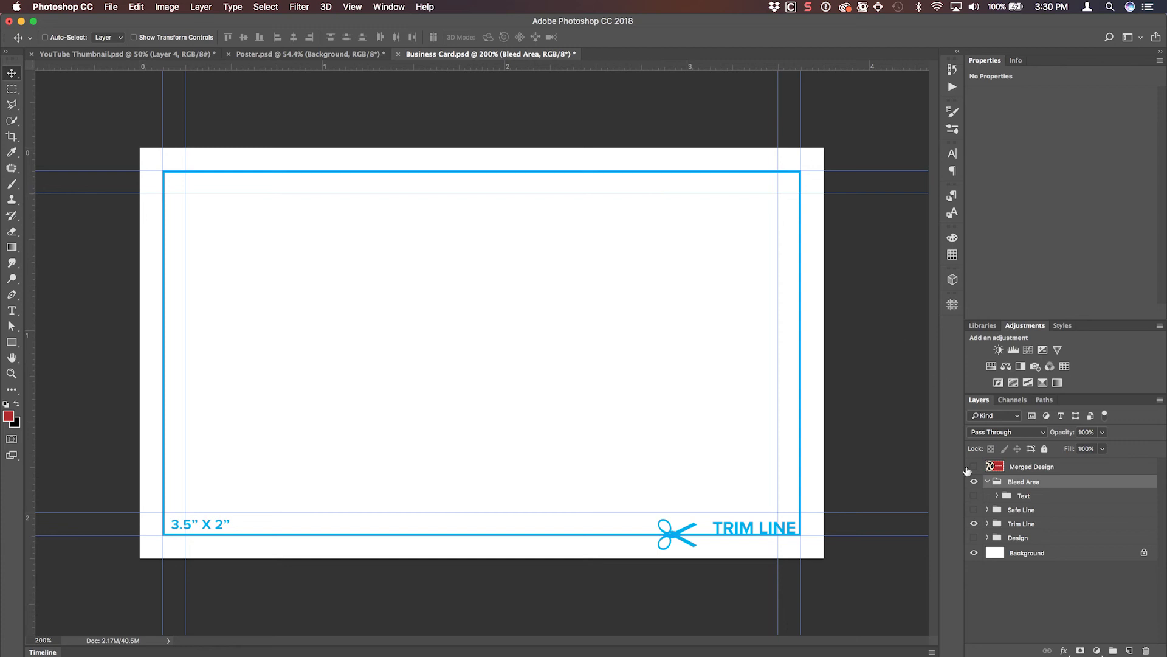
# - Show the Safe Line and Design groups on the business card
pyautogui.click(974, 509)
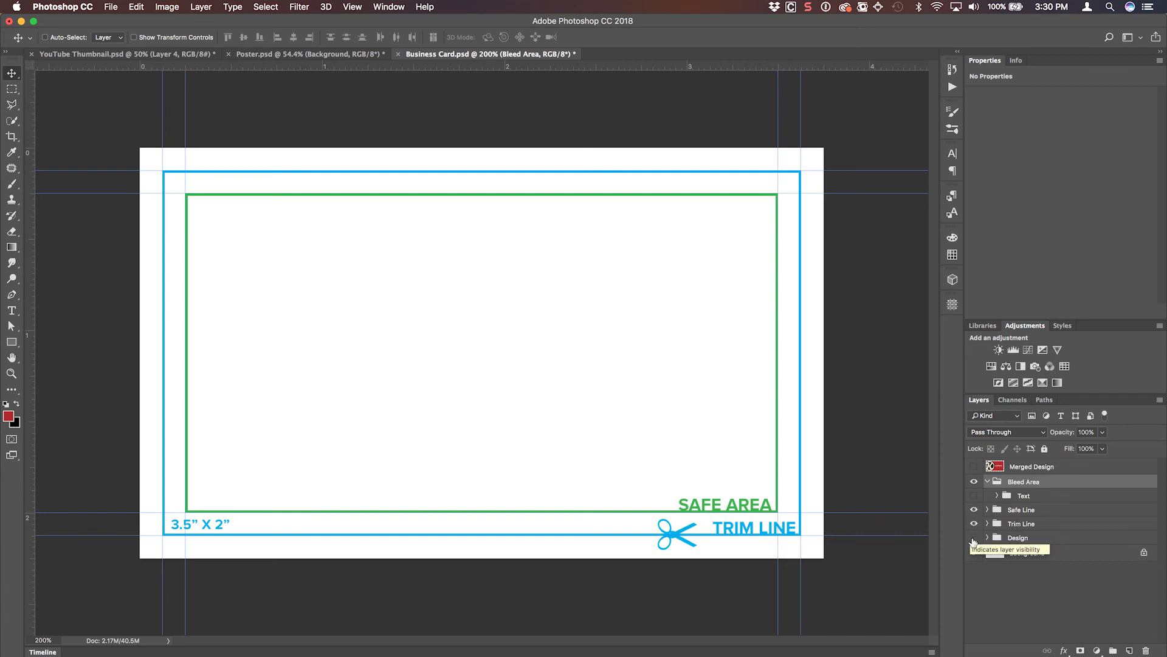
pyautogui.click(974, 538)
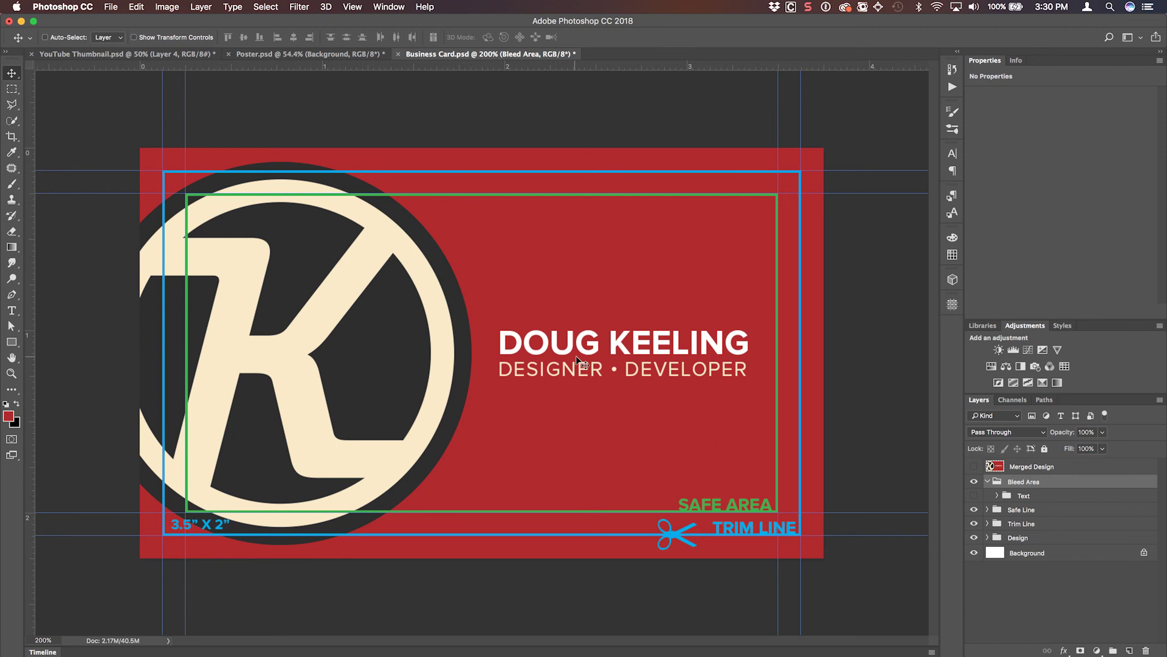
# - Draw a 1051 × 601 px white rectangle along the trim guides and set its path operation to Subtract Front Shape
pyautogui.press('u')
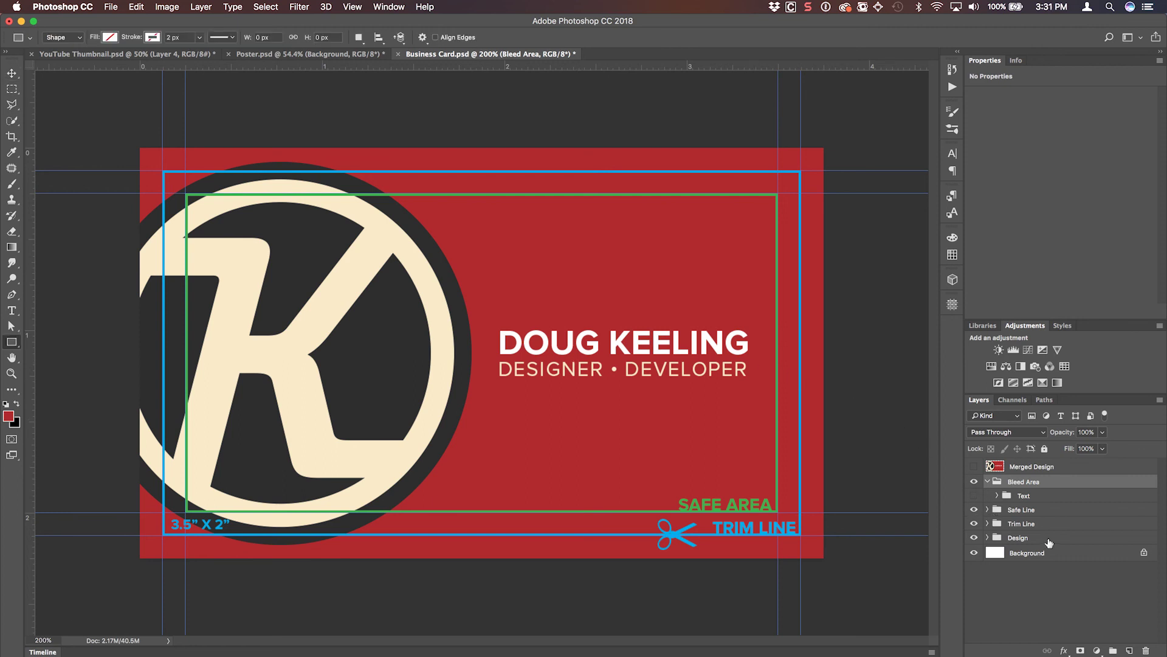
pyautogui.click(12, 343)
pyautogui.moveTo(162, 170); pyautogui.dragTo(802, 535)
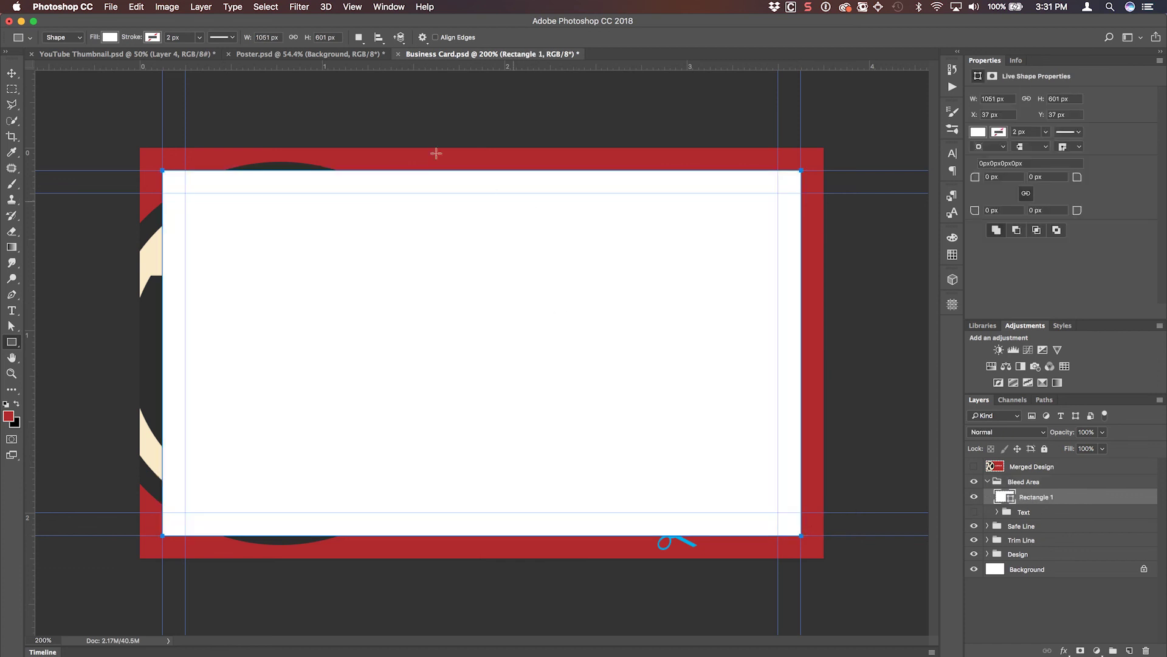
pyautogui.click(359, 37)
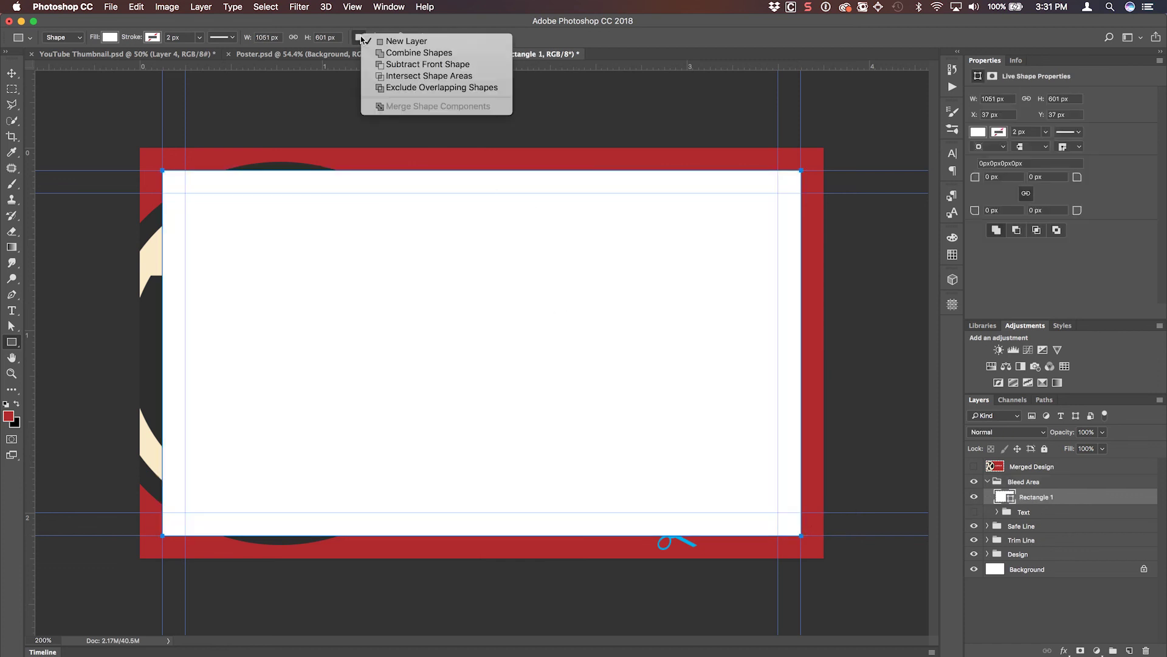
pyautogui.click(408, 64)
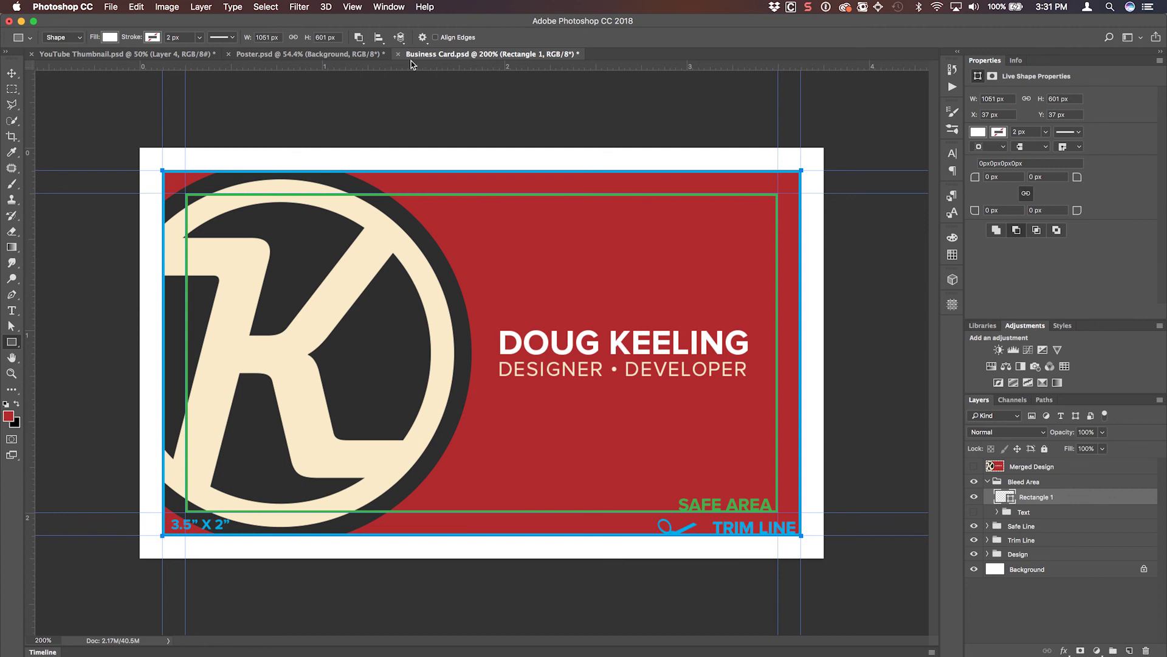
# - Sample the dark gray of the area around the canvas and fill the bleed frame shape with it
pyautogui.press('i')
pyautogui.click(652, 99)
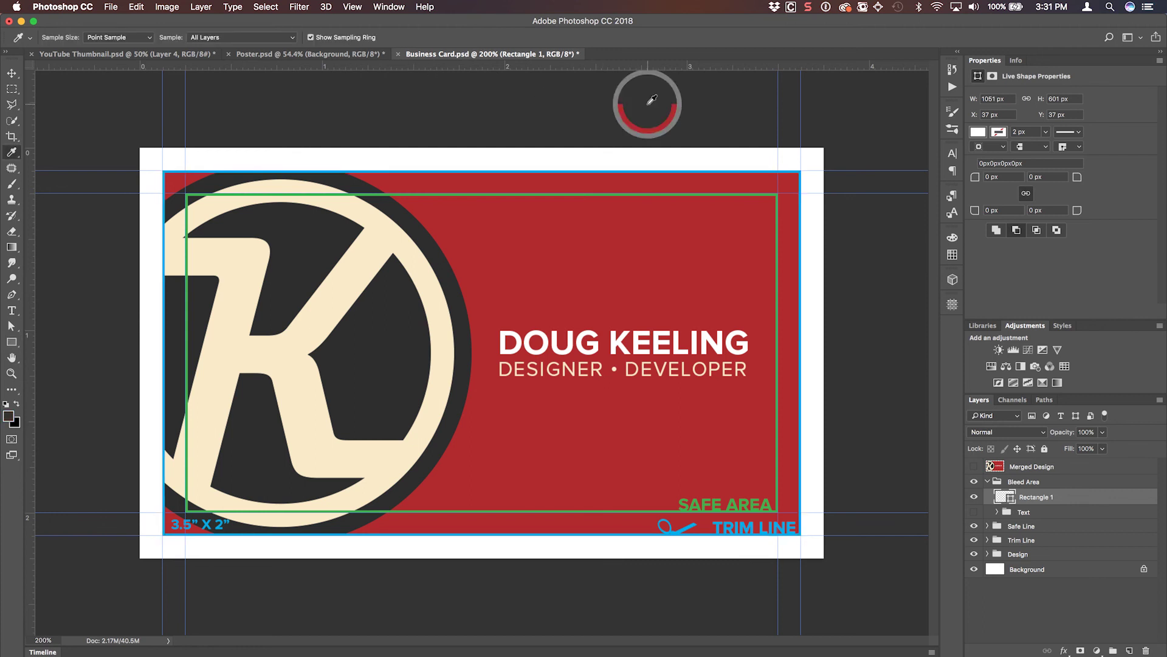
pyautogui.hotkey('alt', 'BackSpace')
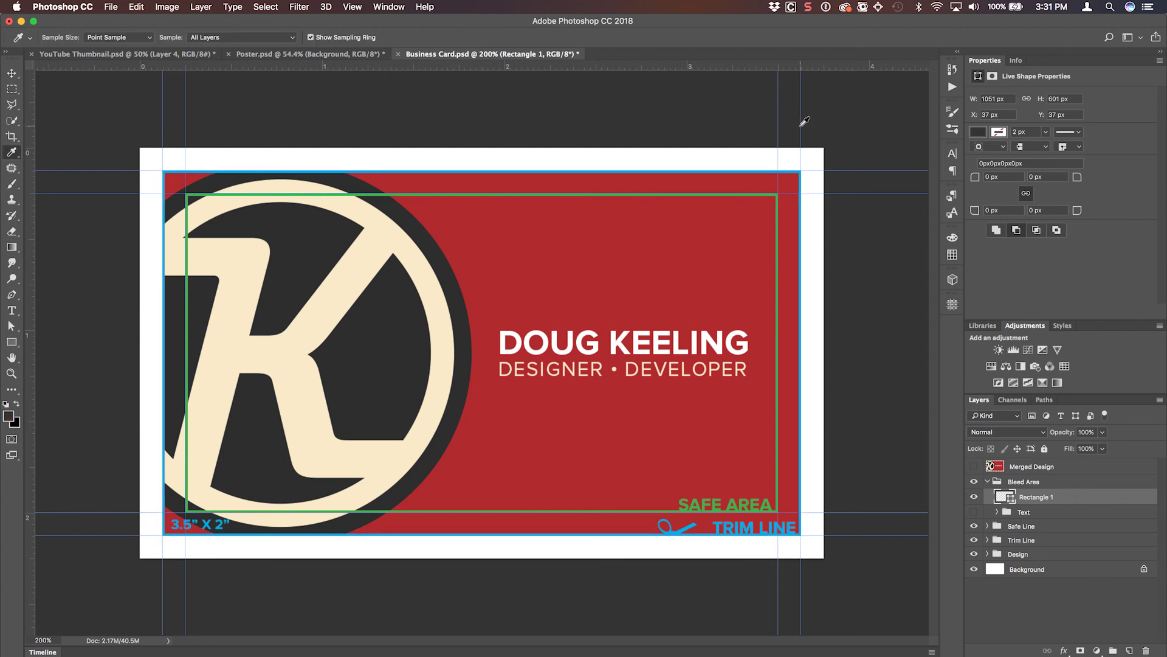
# - Hide the guides and the Safe Line and Trim Line groups, leaving the bleed frame shape shown
pyautogui.press('super+semicolon')
pyautogui.moveTo(974, 540); pyautogui.dragTo(975, 498)
pyautogui.click(975, 499)
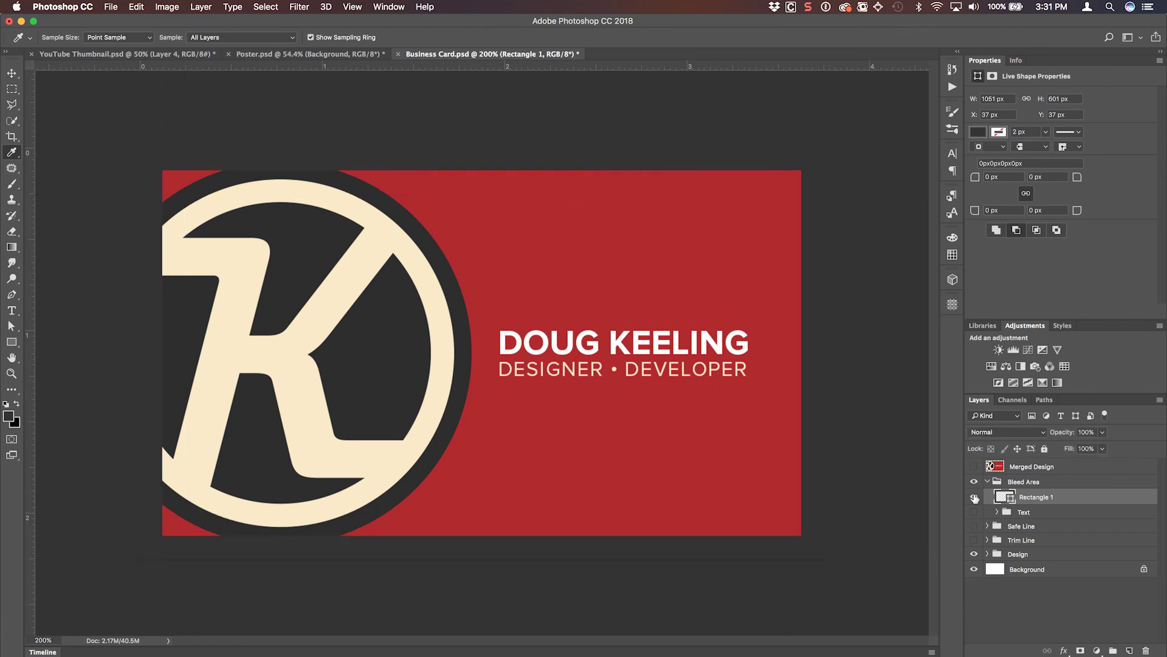
# - Toggle the bleed frame shape's visibility to compare the full-bleed card with its trimmed look
pyautogui.click(975, 497)
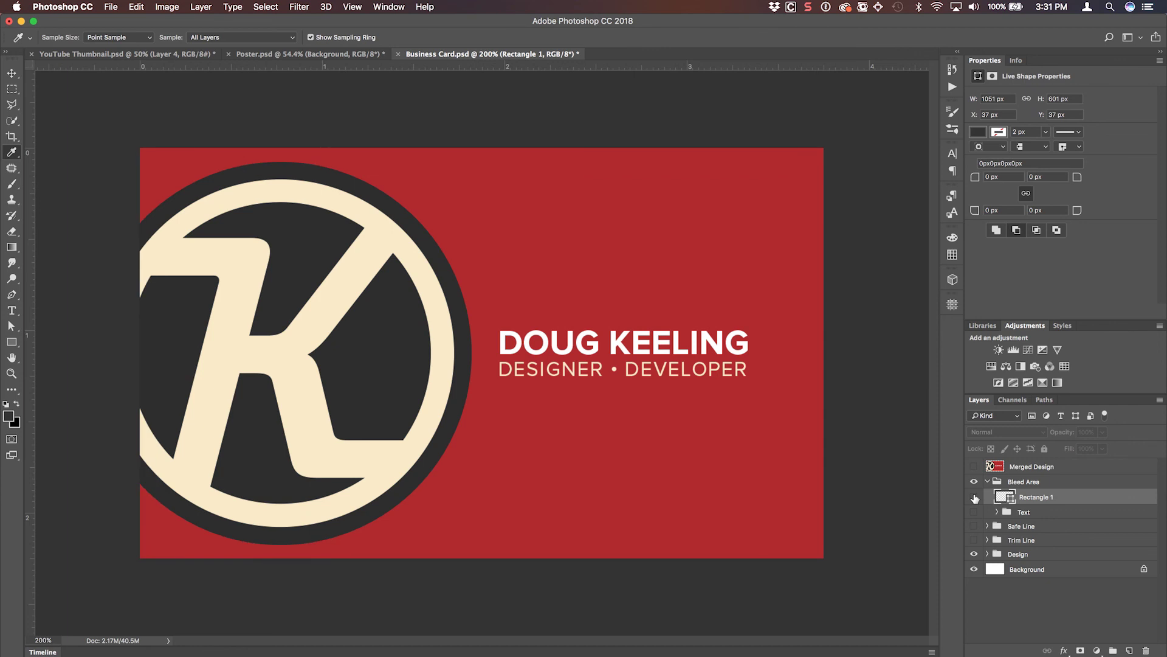
pyautogui.click(974, 498)
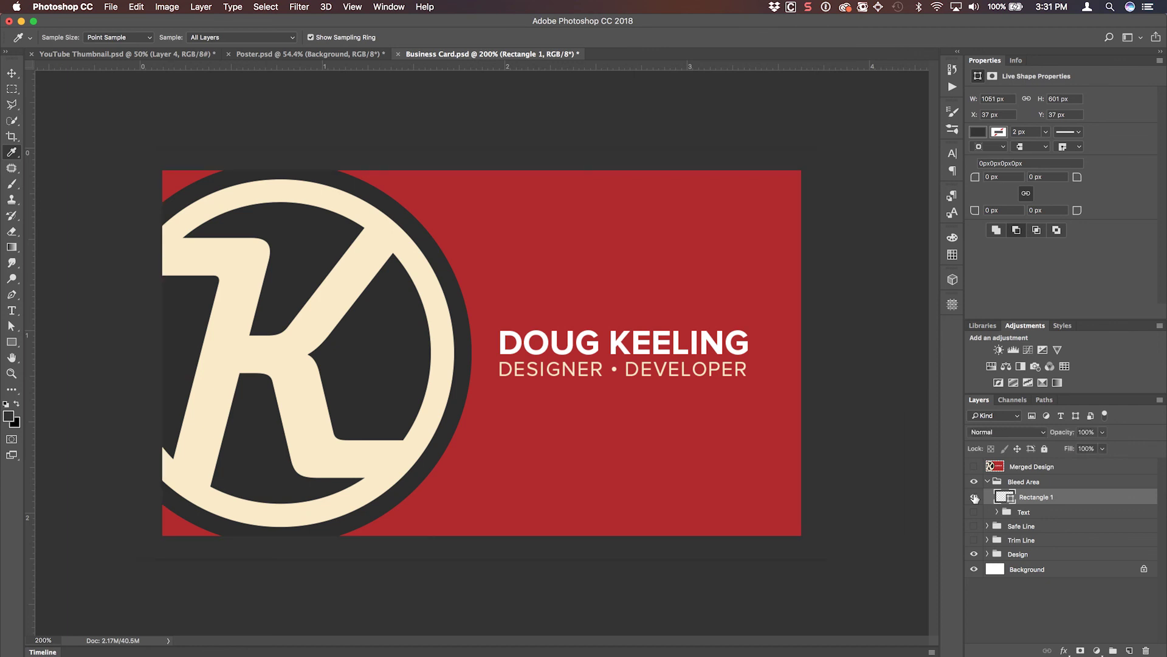
pyautogui.click(975, 498)
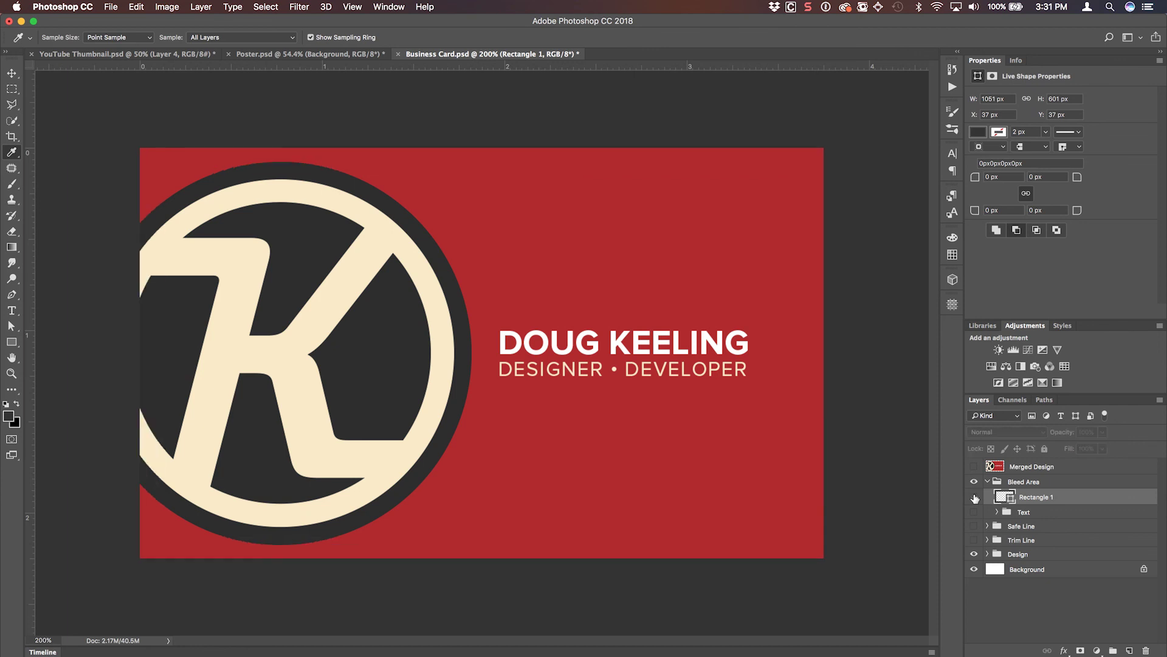
pyautogui.click(975, 498)
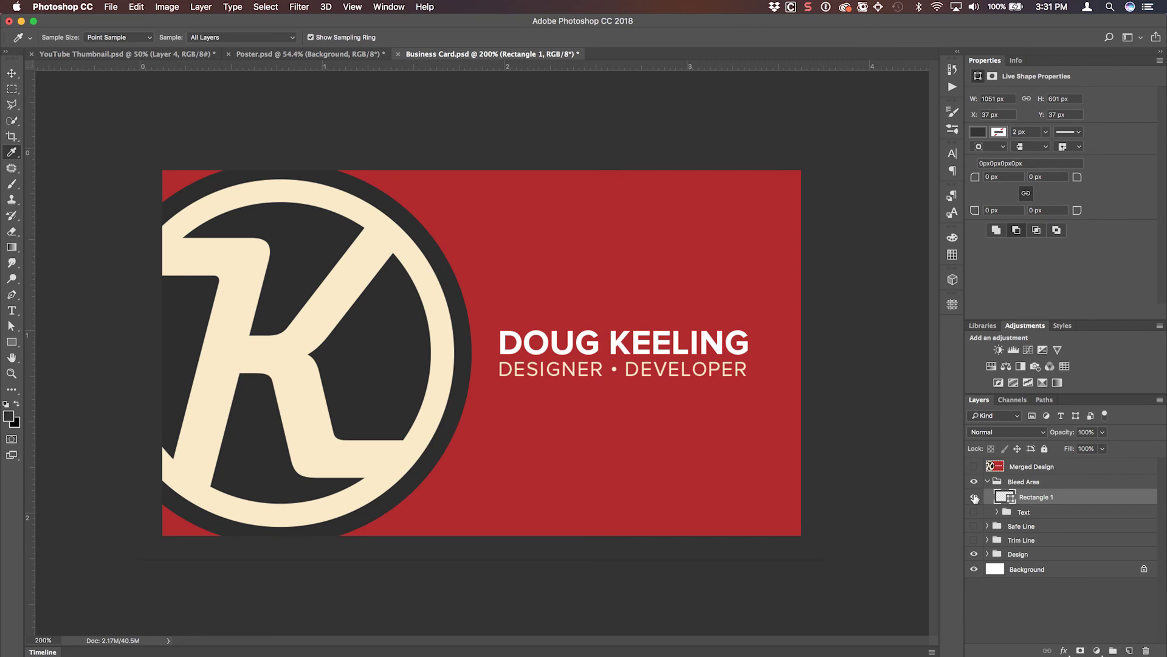